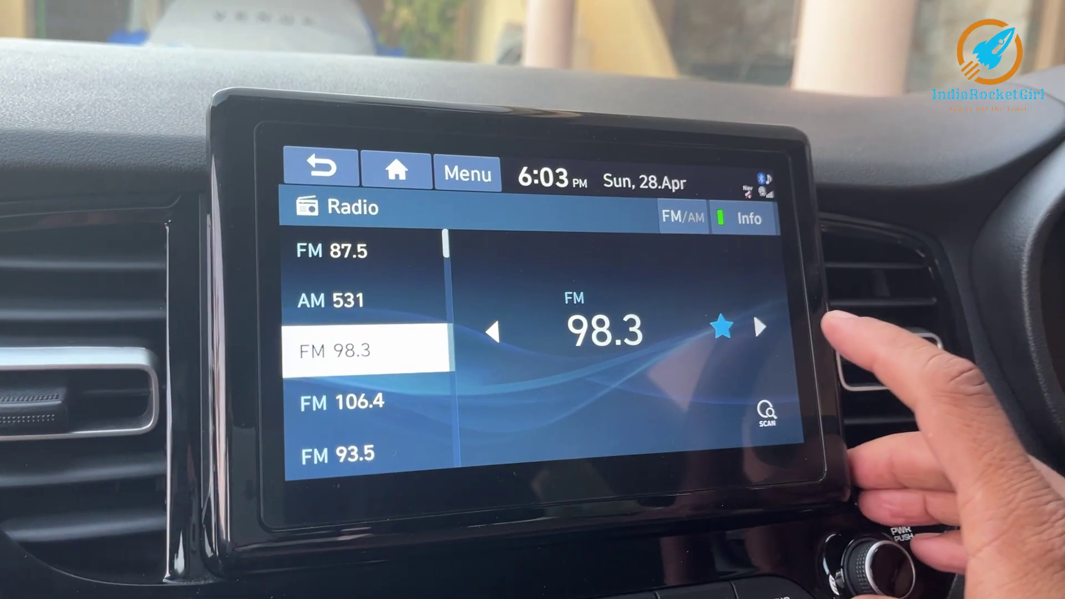
Tune the car radio up from FM 98.3 to a higher frequency.
click(759, 326)
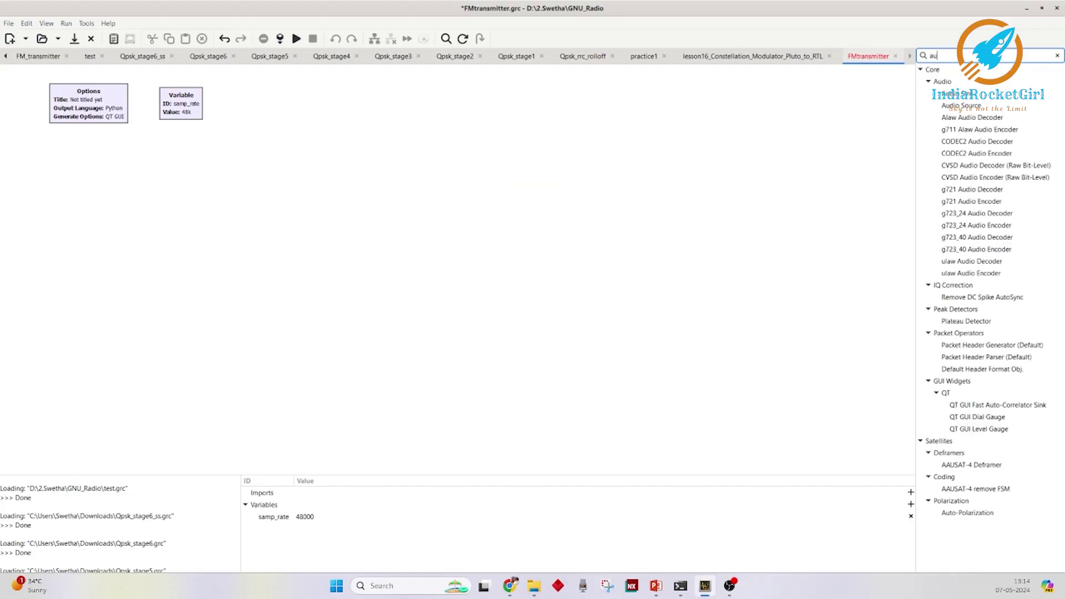
Begin filtering the GNU Radio block library for 'audio'.
text(io)
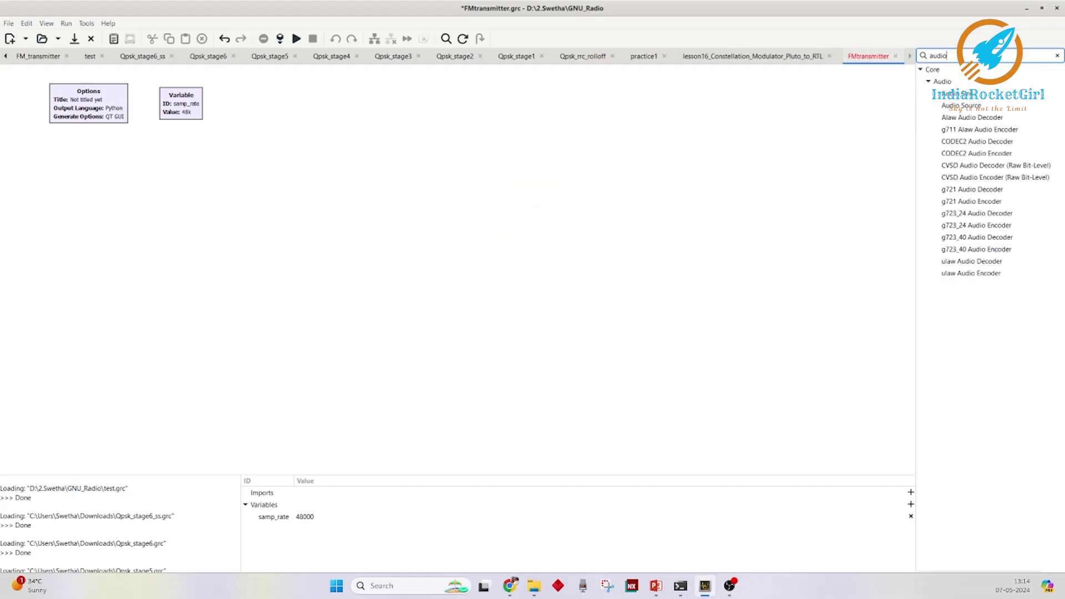
Set the Audio Source device to External microphone, keeping the 48000 sample rate.
double_click(239, 207)
text(Externa)
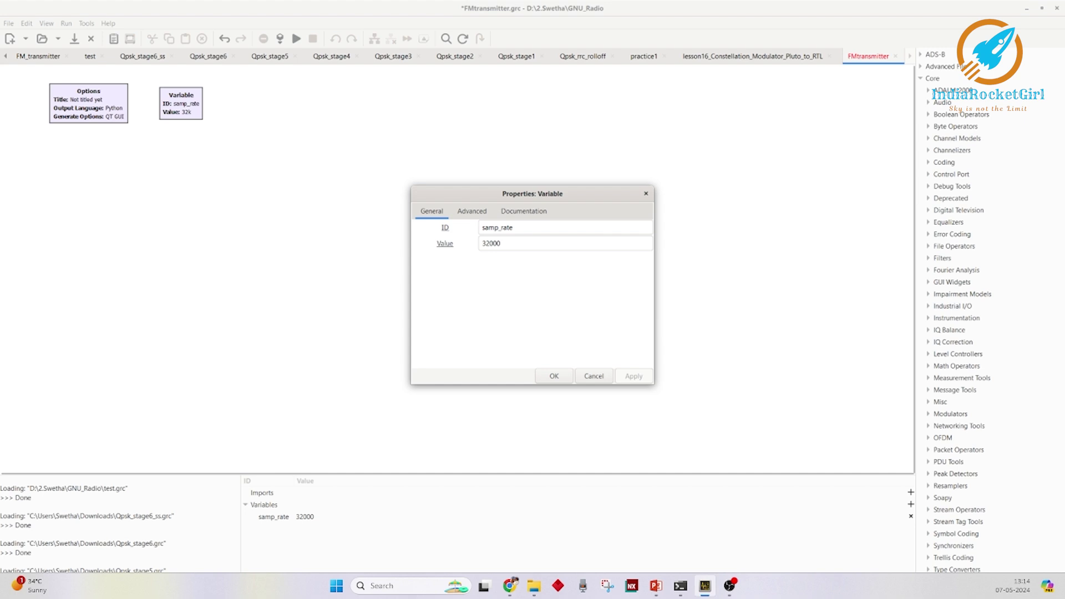
key(Return)
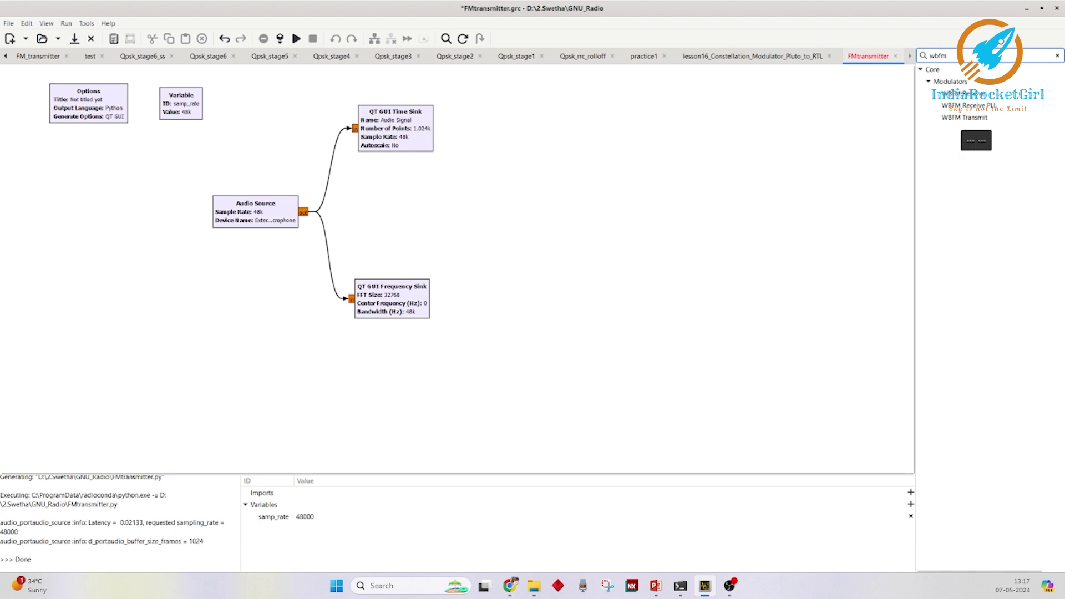
Add a WBFM Transmit block beside Audio Source with audio rate 48000 and quadrature rate 48000*3.
double_click(965, 118)
drag(432, 333, 465, 205)
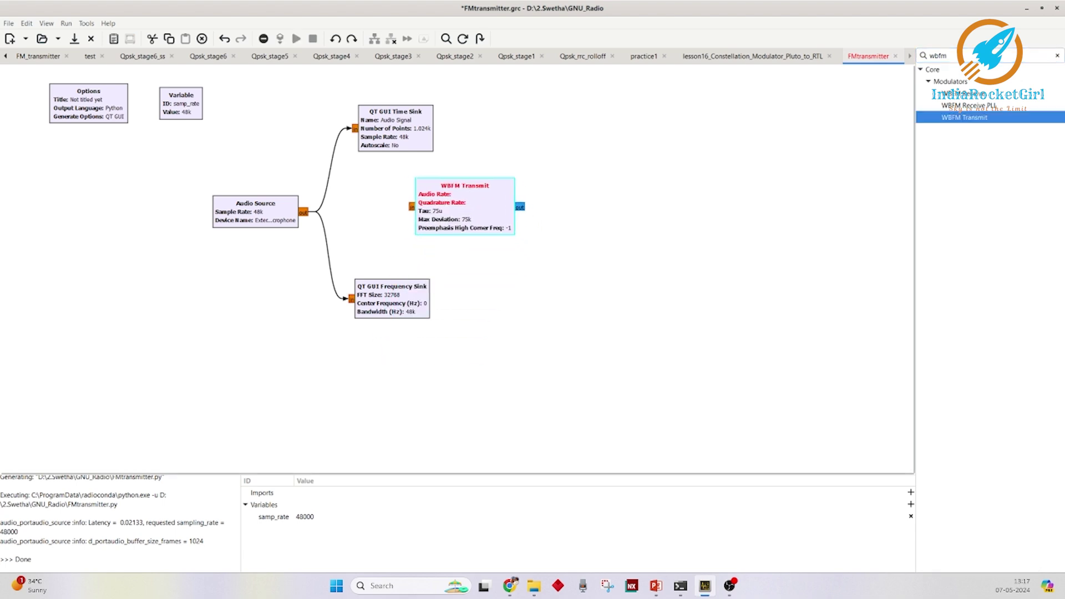
double_click(466, 206)
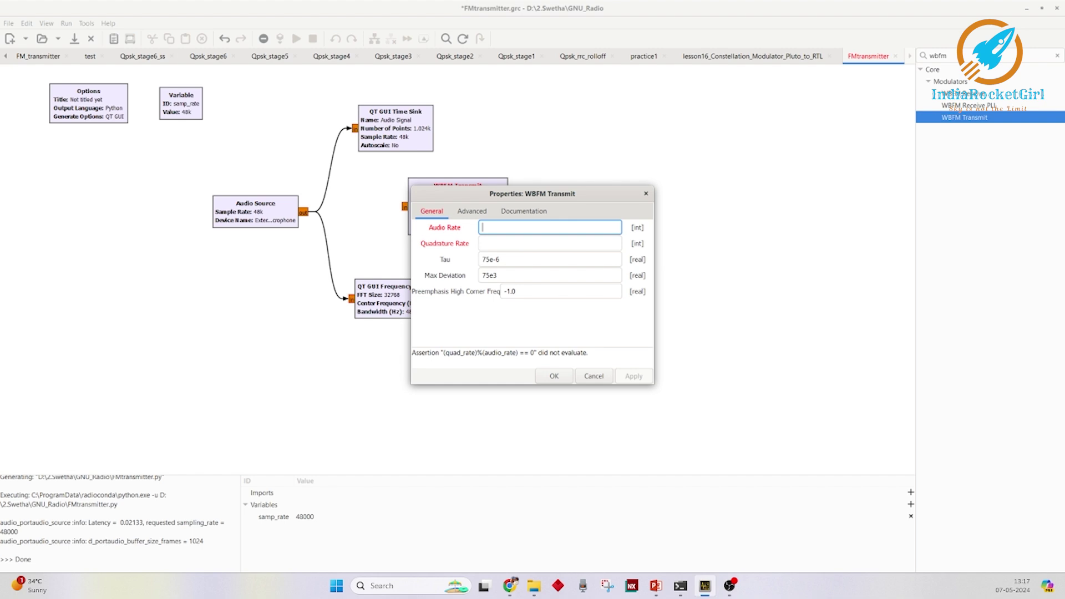
text(48000)
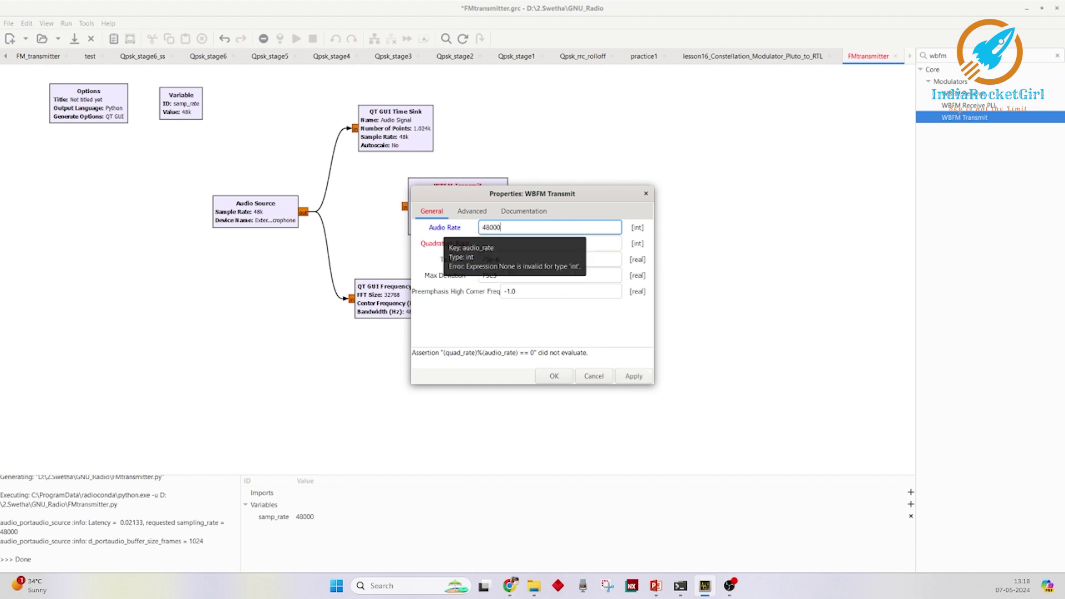
click(517, 244)
text(48000)
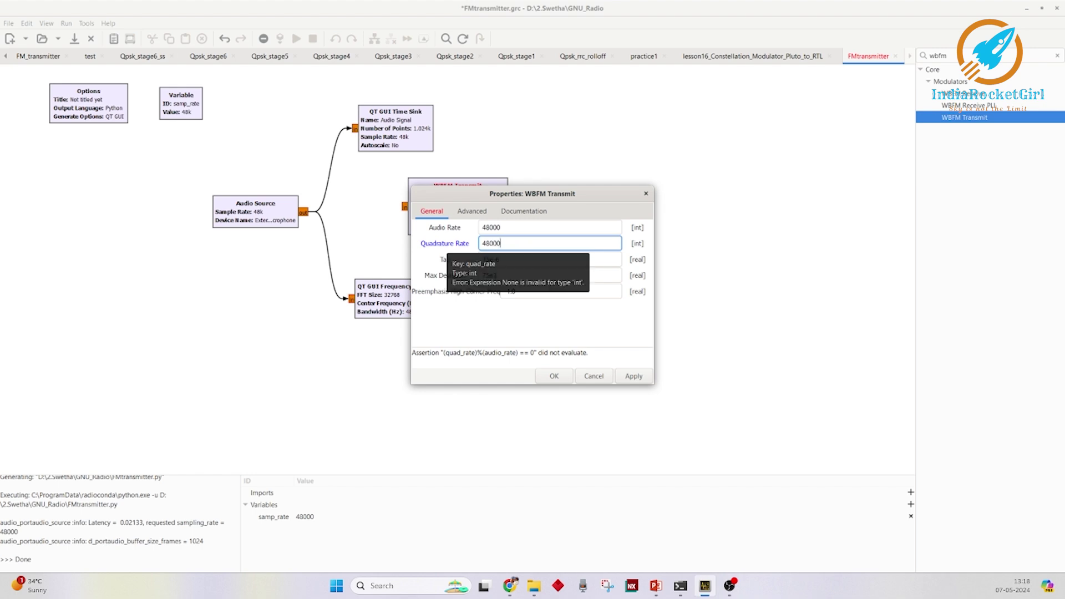
text(*3)
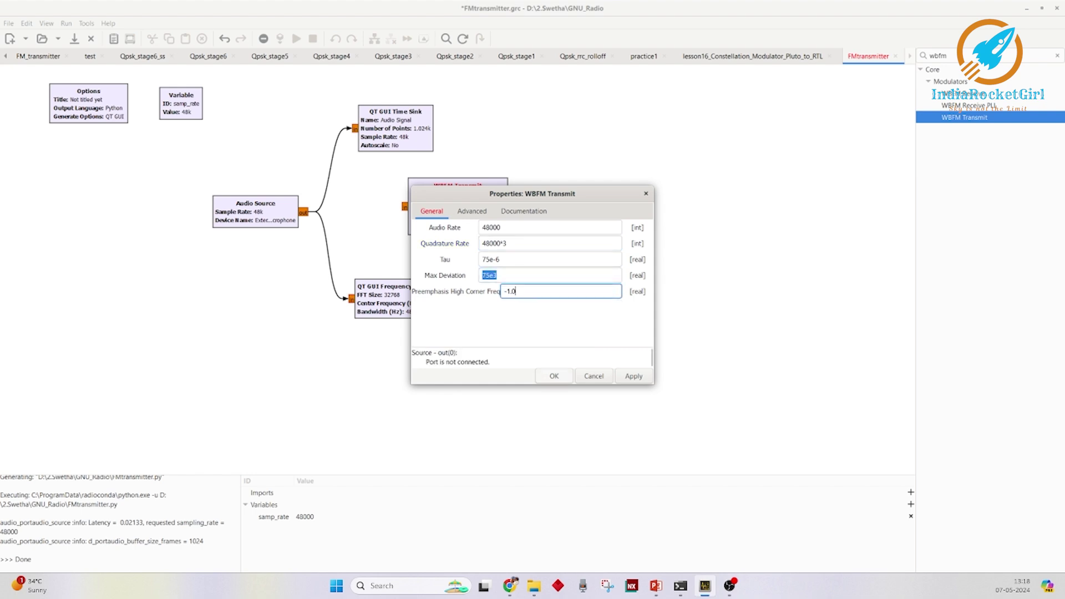
key(Return)
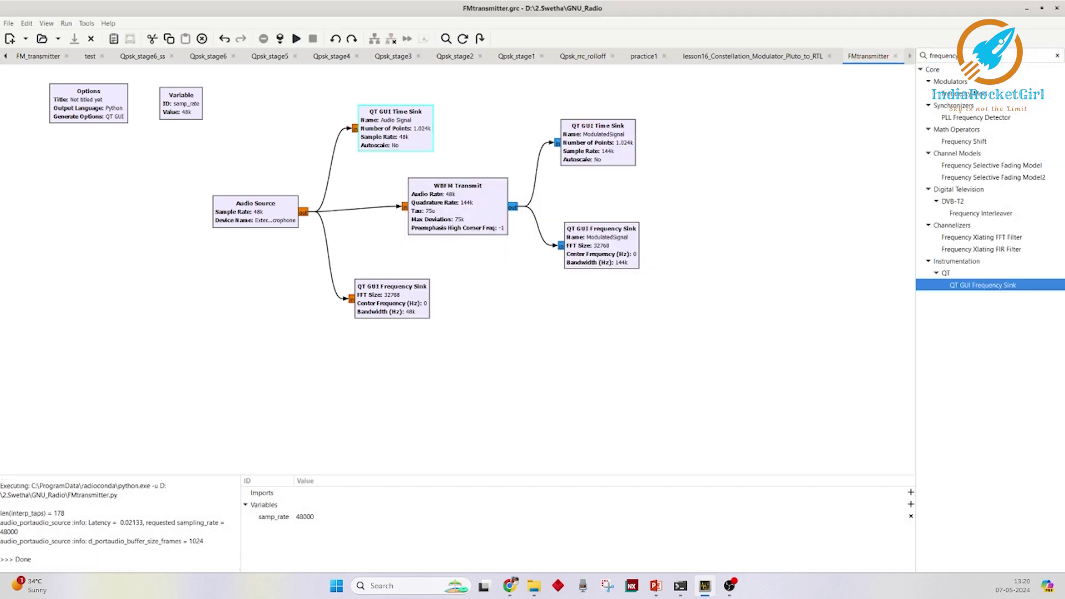
Disable the original audio-rate sinks and run the flowgraph to view the modulated signal.
key(d)
click(392, 299)
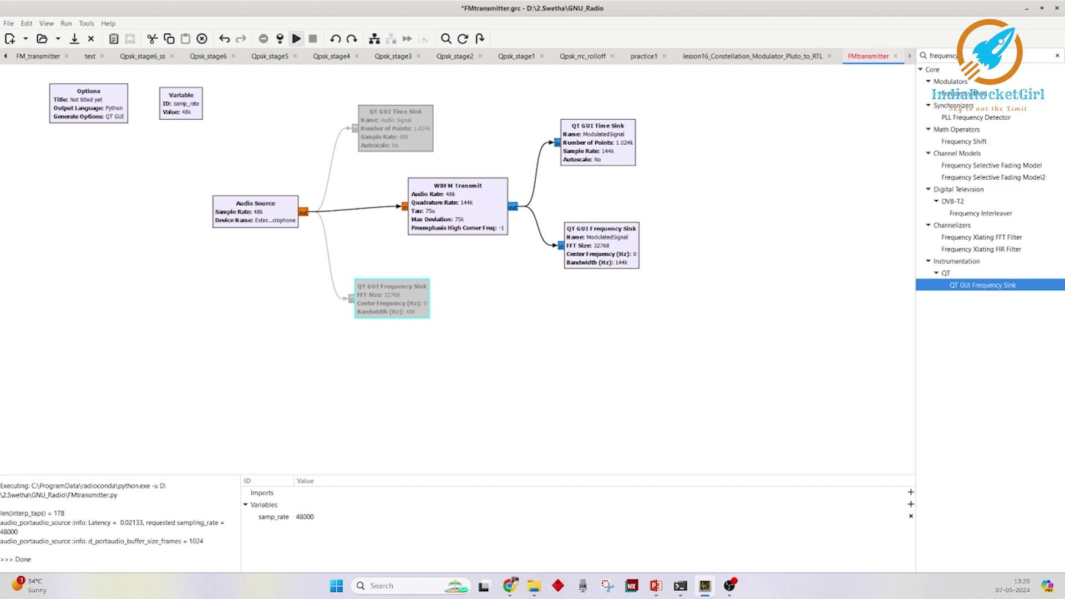
key(F6)
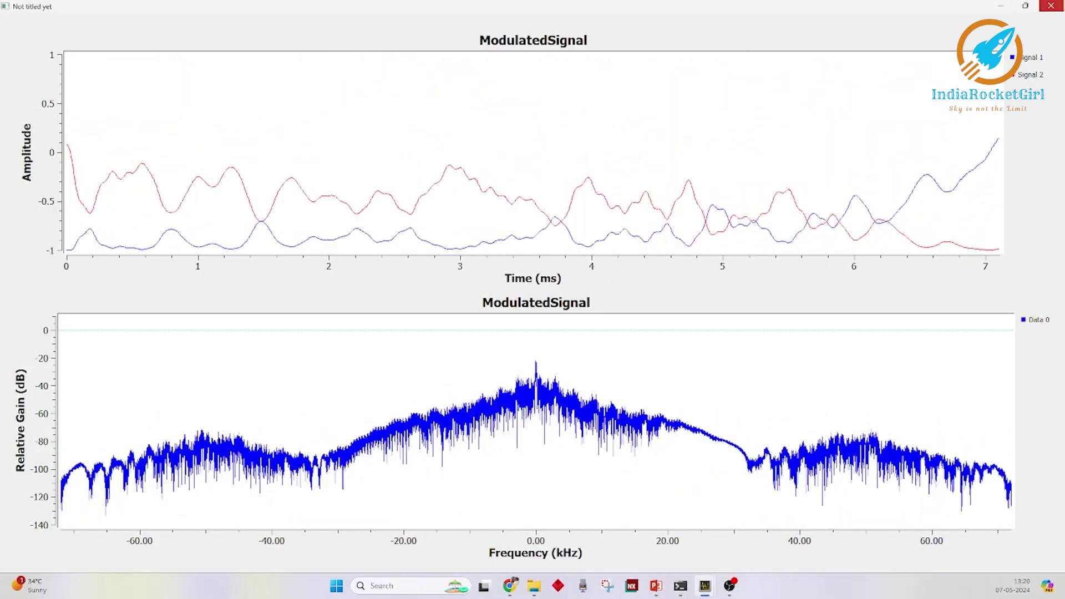
Close the ModulatedSignal plot window and regenerate and rerun the flowgraph.
click(1051, 6)
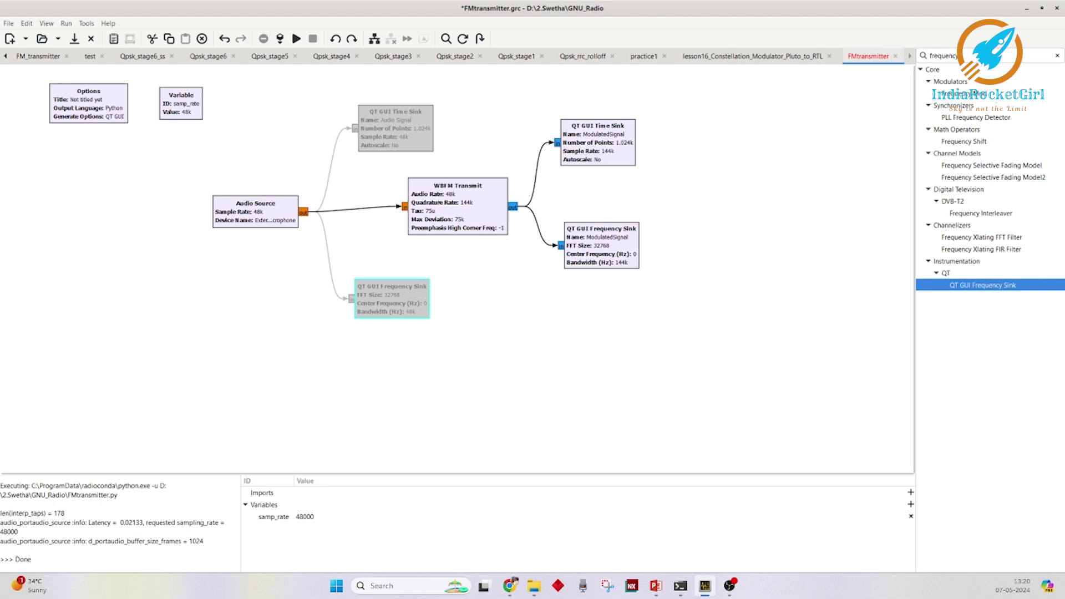
key(F6)
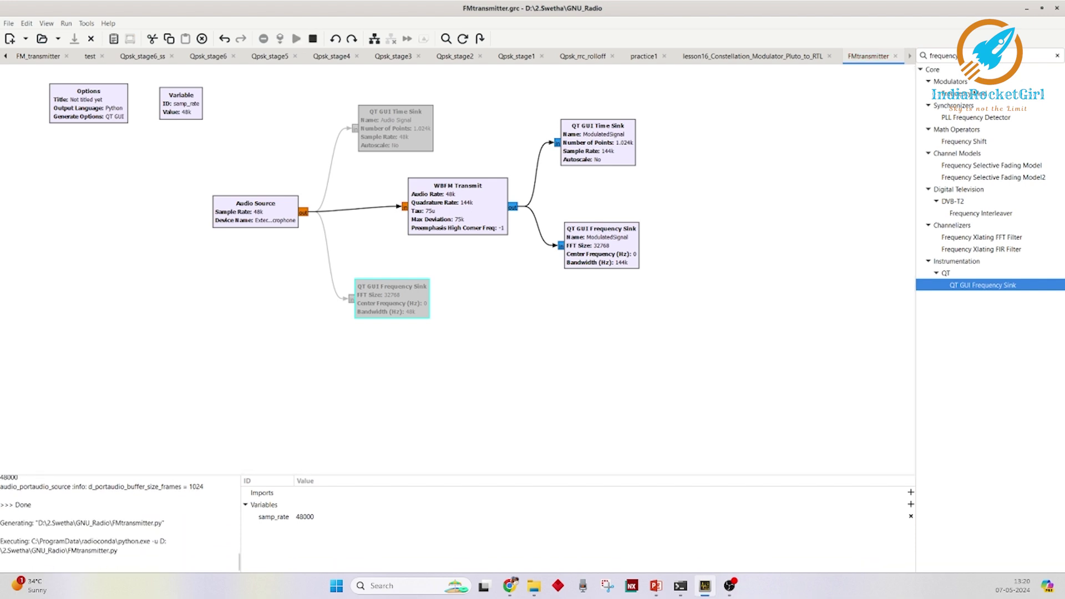
Add an osmocom Sink block and place it right of the ModulatedSignal sinks.
text(sink)
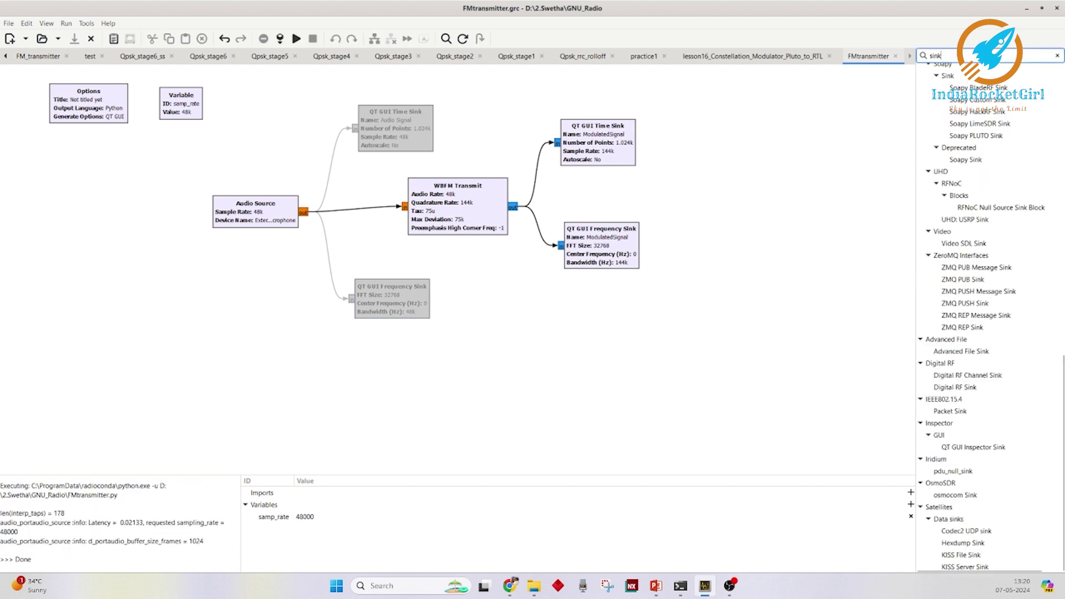
double_click(955, 495)
drag(355, 310, 753, 200)
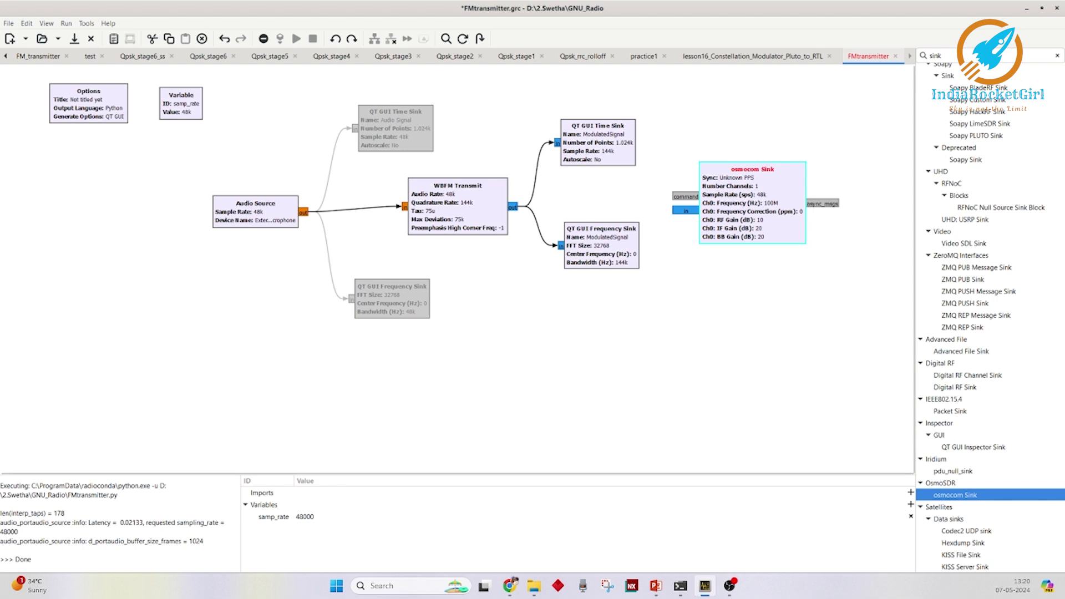
Set the osmocom Sink to Internal clock, samp_rate*3 sample rate and 100 MHz, fed by WBFM Transmit.
key(Return)
click(560, 293)
click(517, 308)
scroll(533, 283, down, 1)
scroll(534, 283, up, 1)
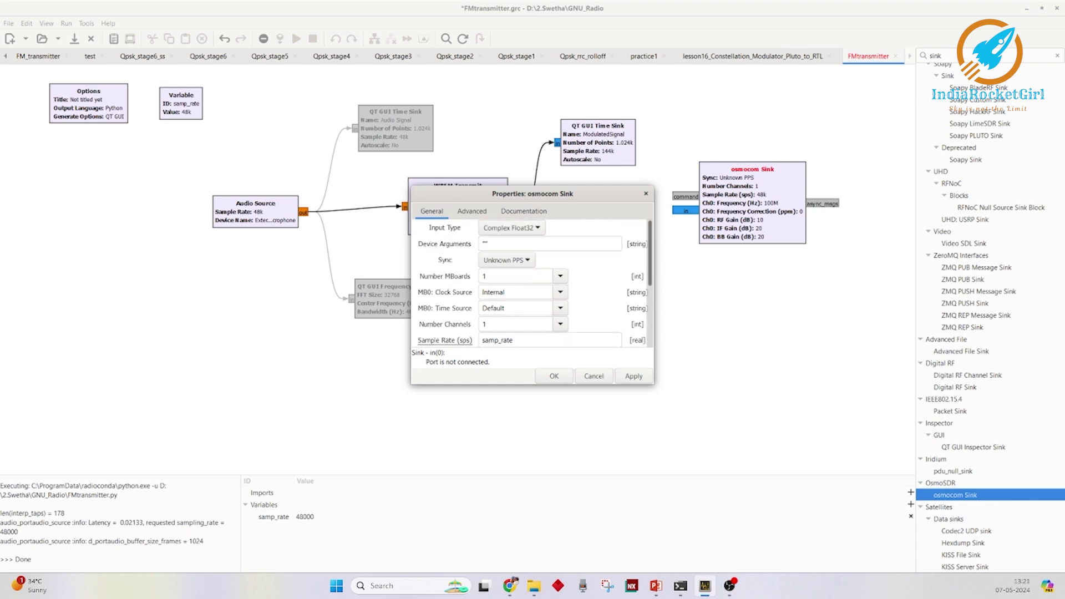
scroll(532, 284, down, 5)
click(549, 263)
text(*3)
click(544, 278)
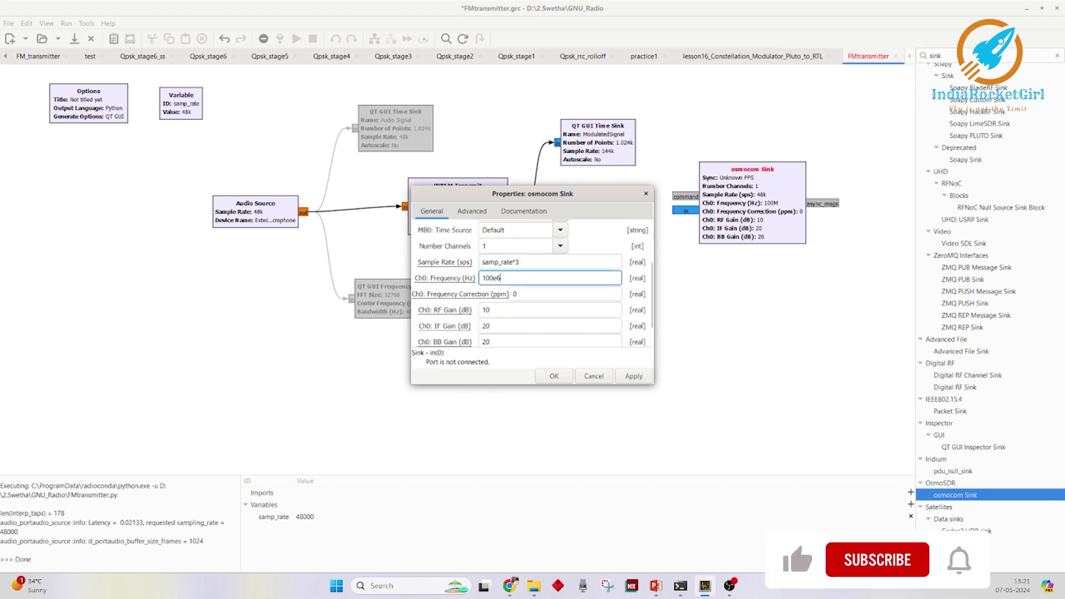
key(Return)
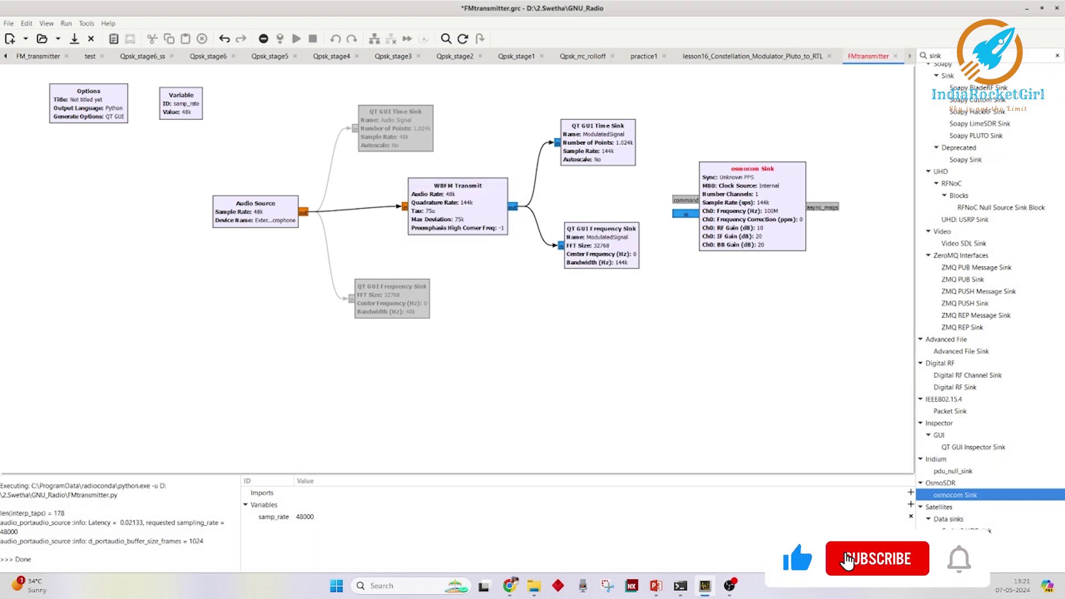
click(686, 213)
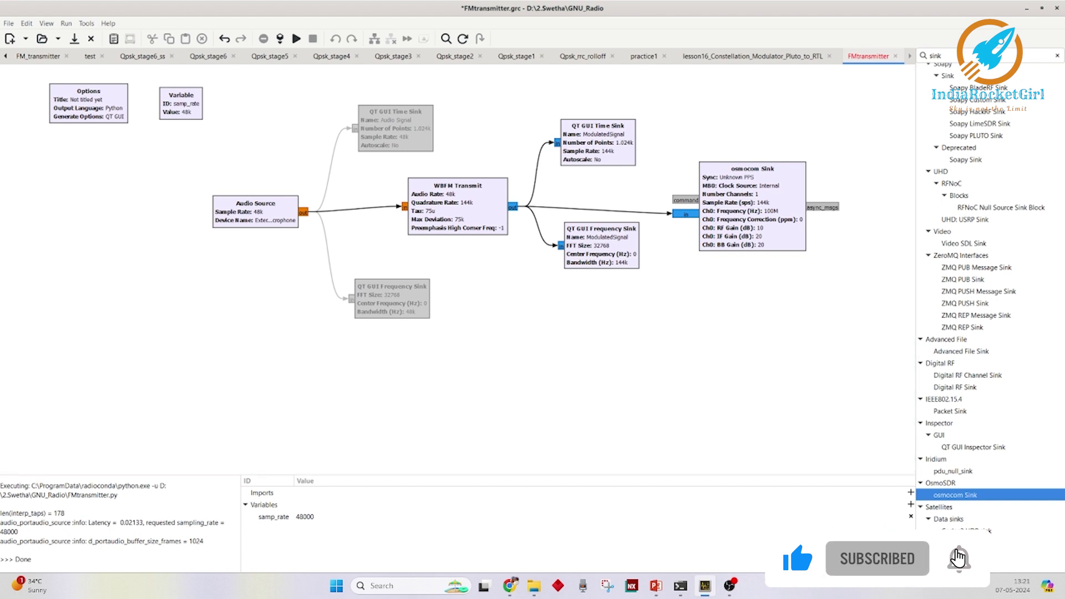